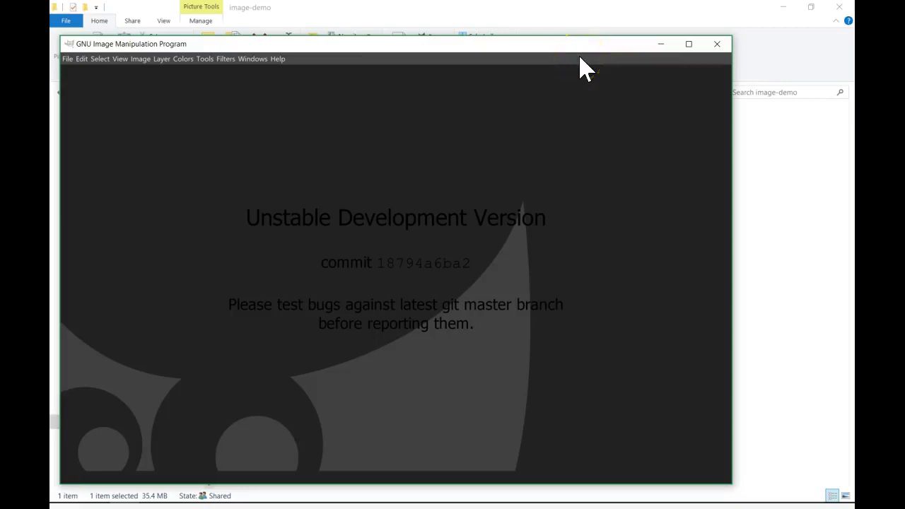
Step: Switch to the image-demo folder in File Explorer and narrow its navigation pane to make room for the file list
click(728, 134)
click(775, 162)
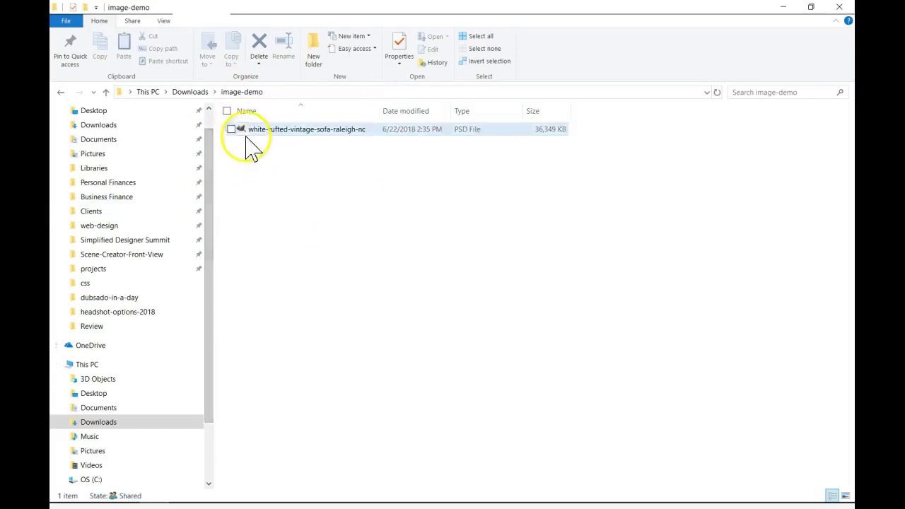
drag(213, 160, 80, 167)
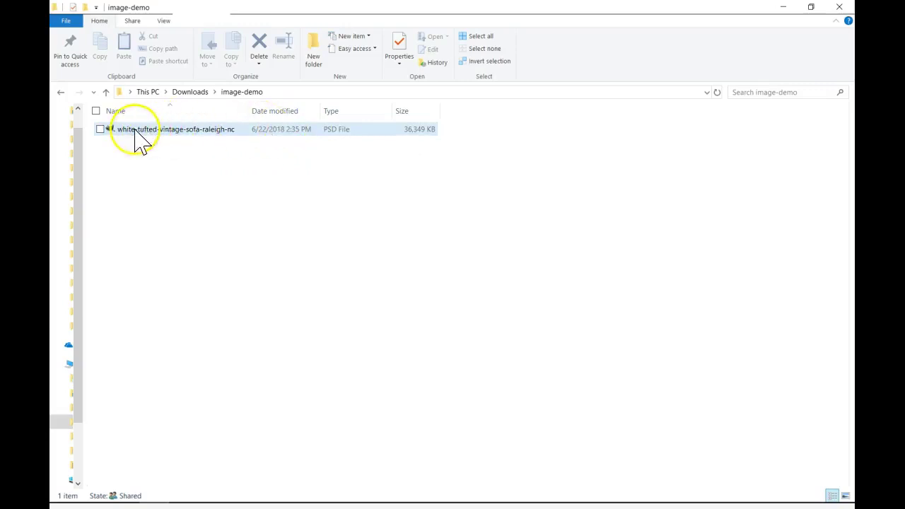
Step: Add the Dimensions detail column to the file list of the image-demo folder
right_click(417, 111)
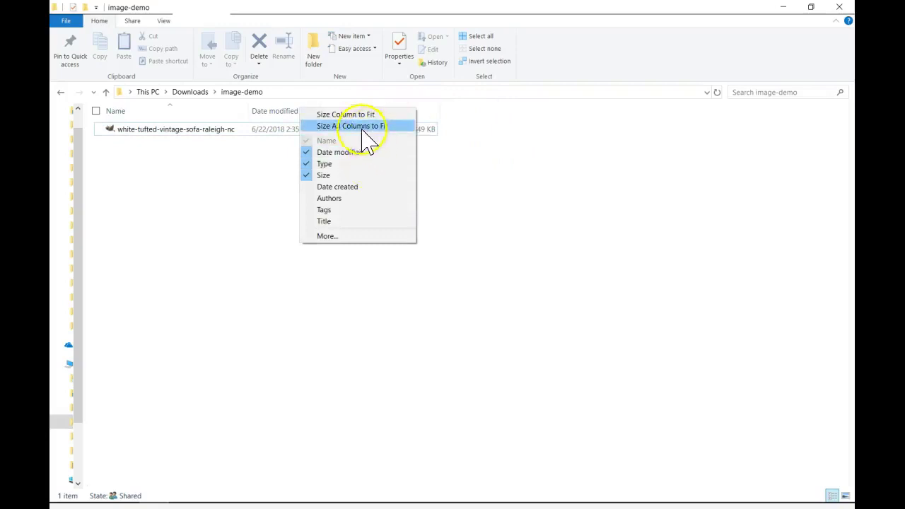
click(339, 238)
scroll(401, 220, down, 15)
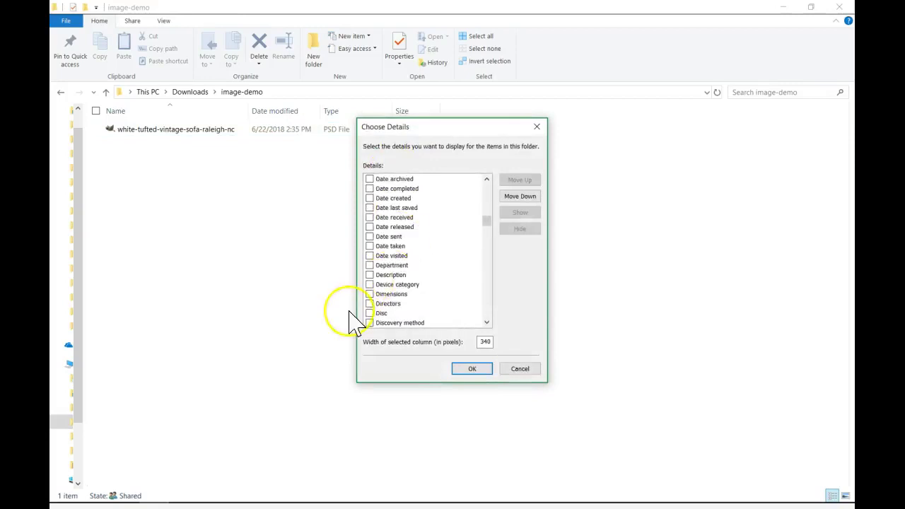
click(468, 370)
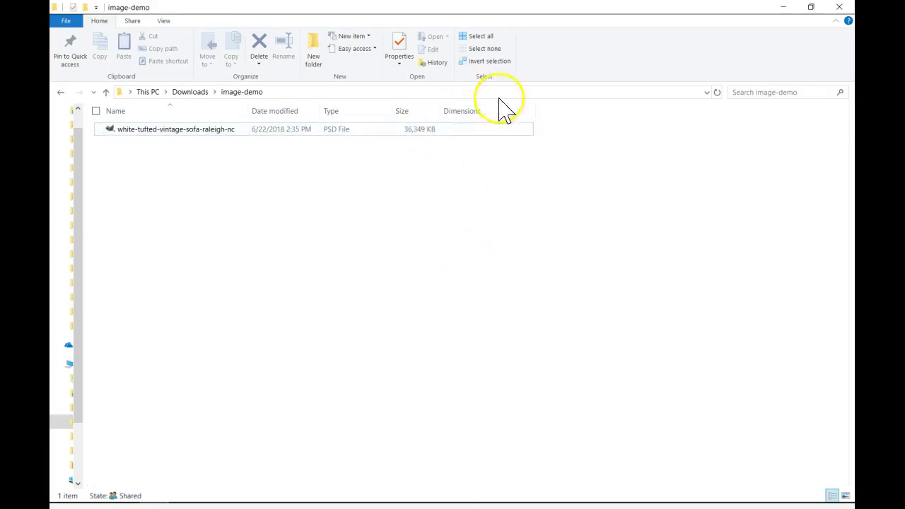
click(384, 132)
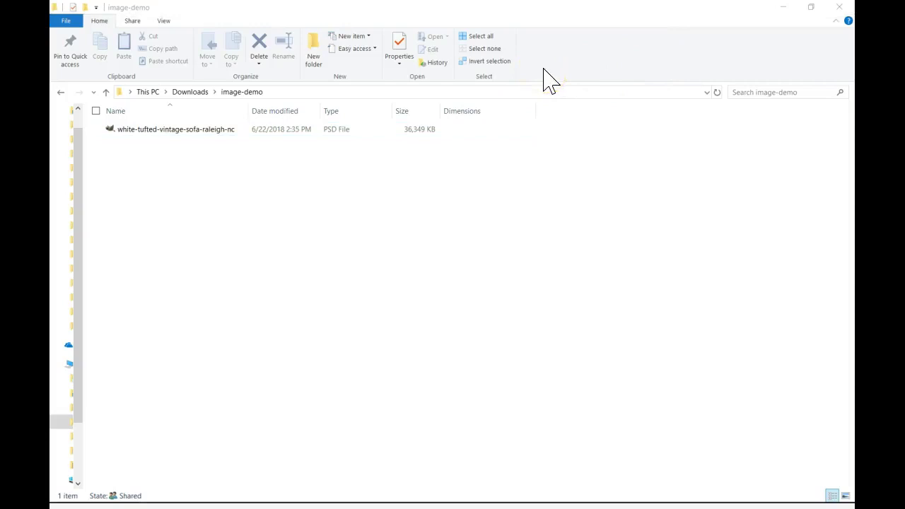
Step: Switch to Chrome and examine the file size recommendation and upload limit in the Squarespace image formatting article
click(550, 81)
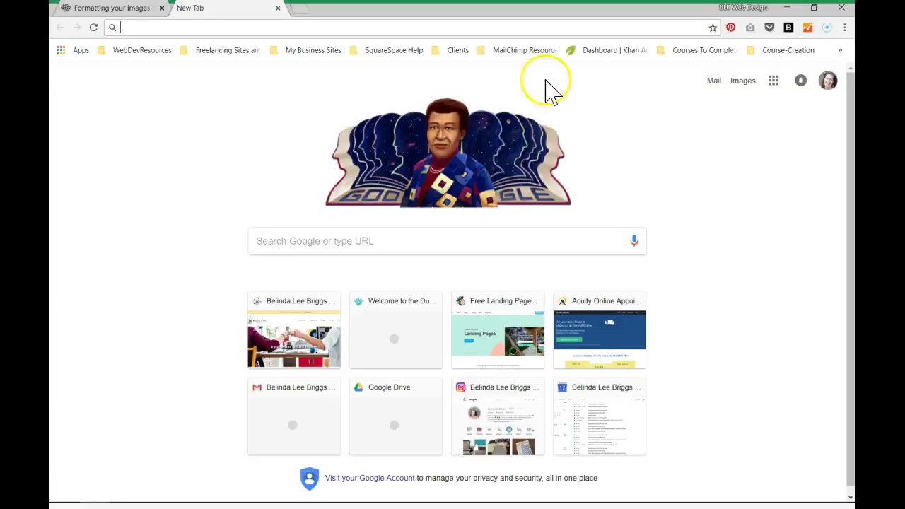
click(99, 9)
scroll(656, 234, down, 3)
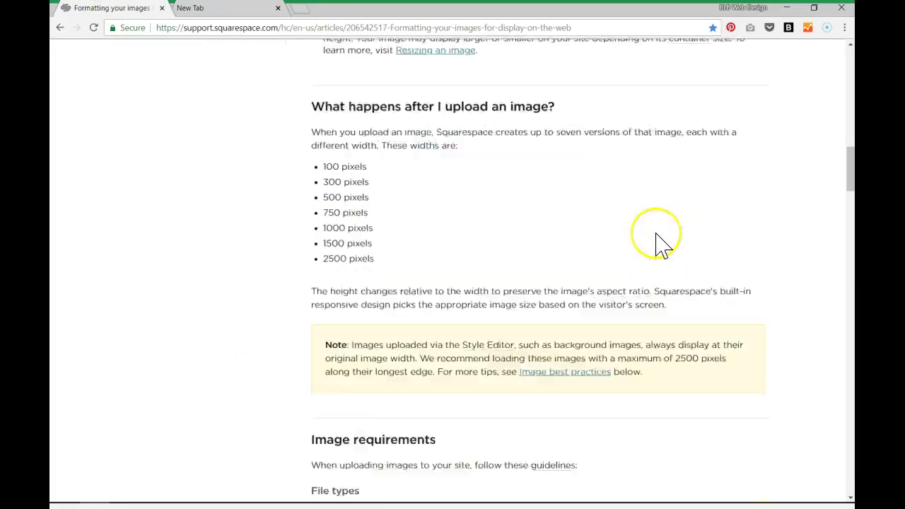
scroll(658, 244, up, 2)
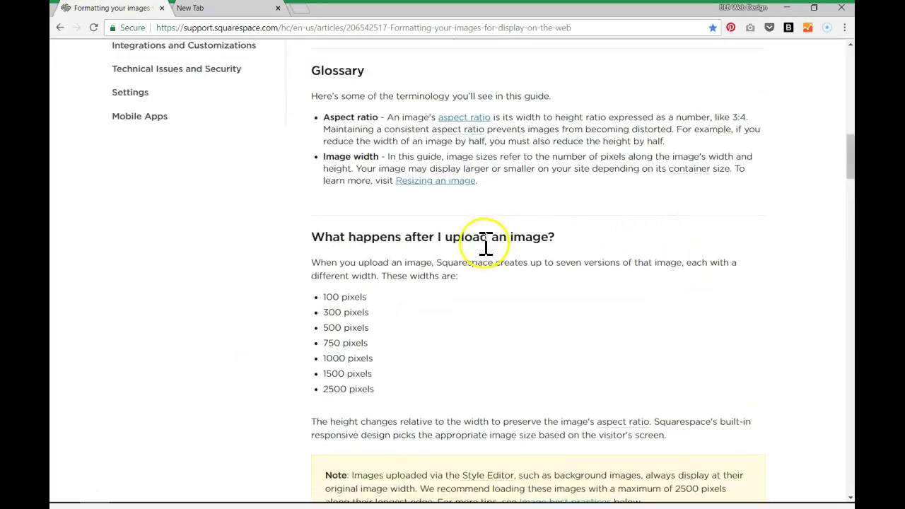
scroll(566, 242, down, 5)
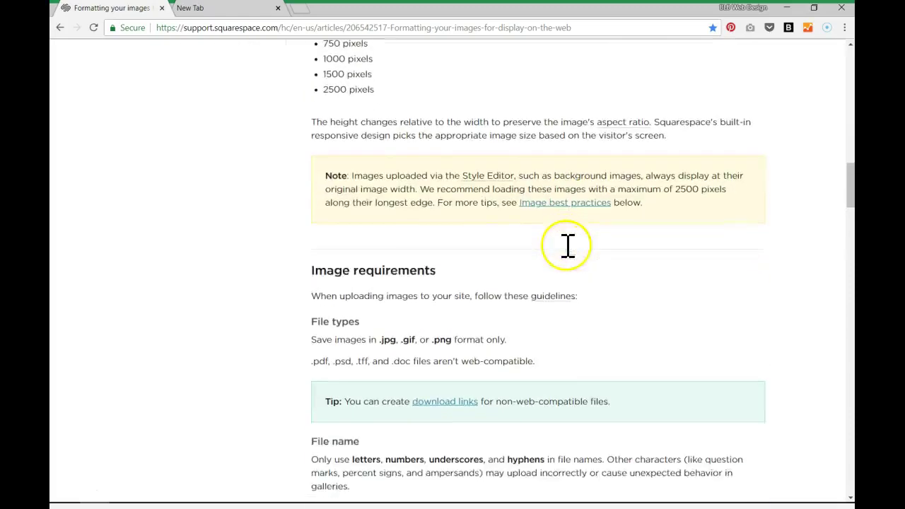
scroll(571, 255, down, 3)
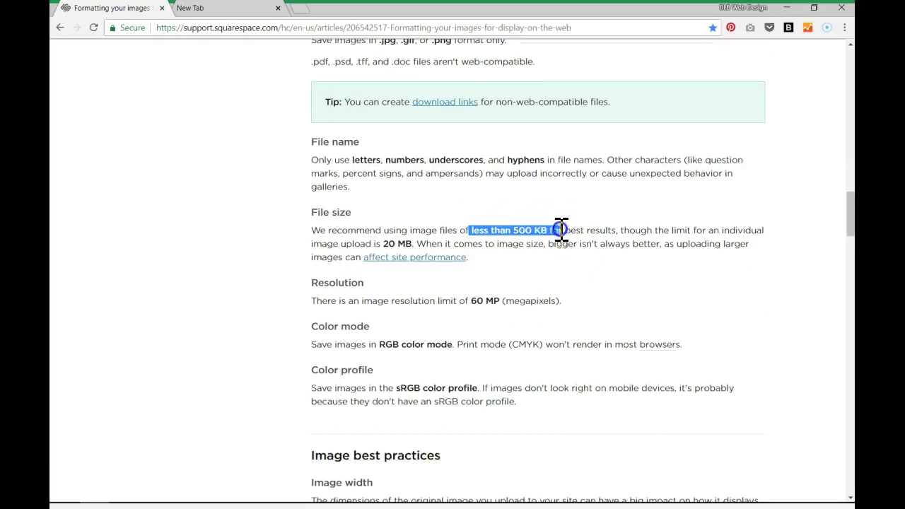
click(605, 233)
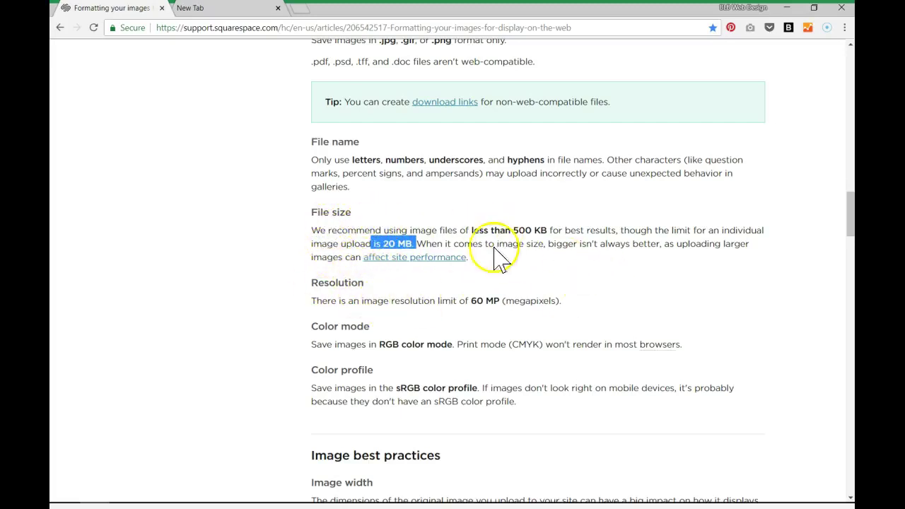
Step: Examine the article's section on image widths after upload, highlighting the 2500 pixels entry and the note on maximum width
scroll(656, 259, up, 7)
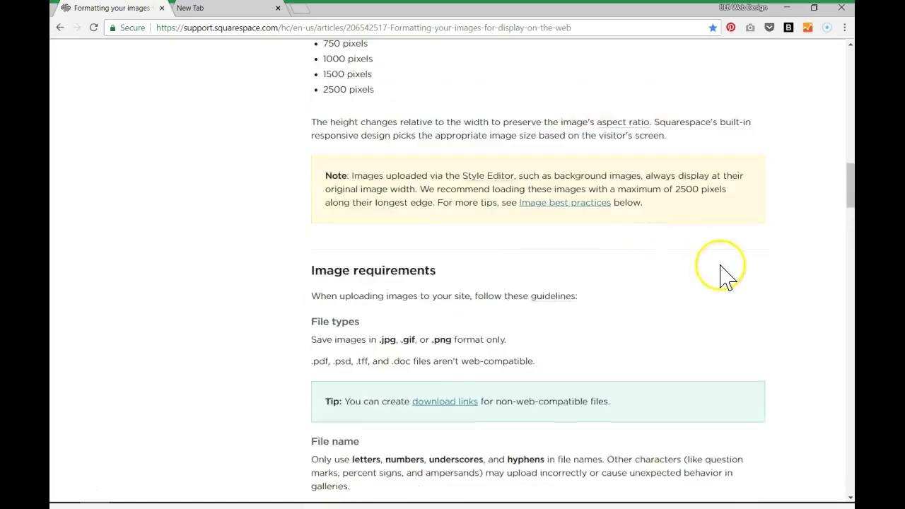
scroll(729, 263, up, 1)
scroll(711, 263, up, 3)
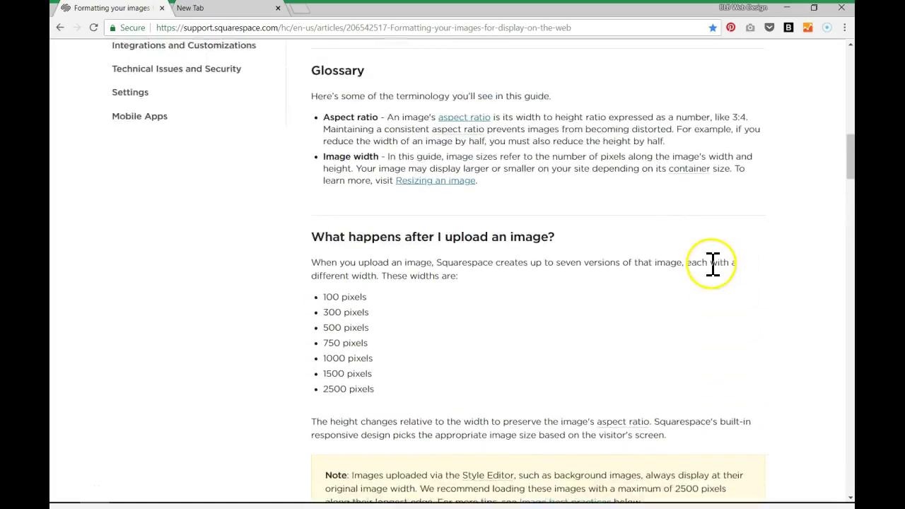
scroll(714, 268, up, 4)
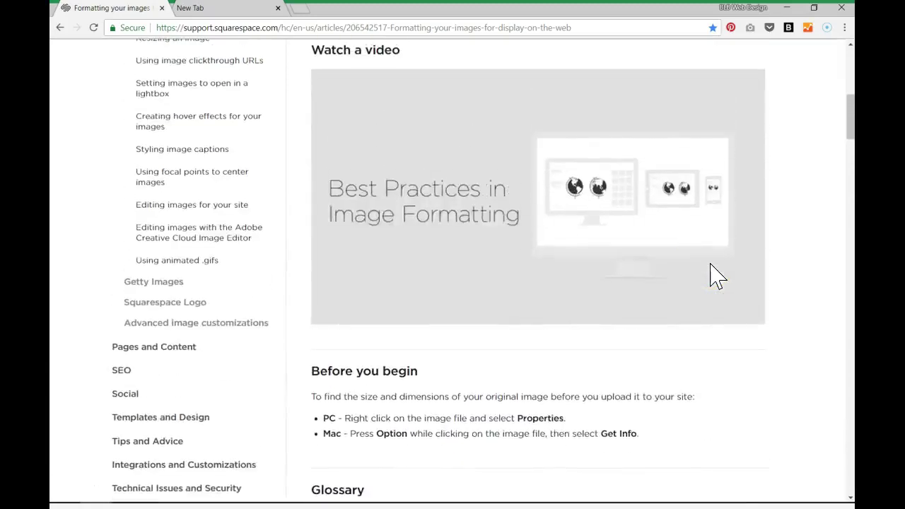
scroll(742, 218, up, 6)
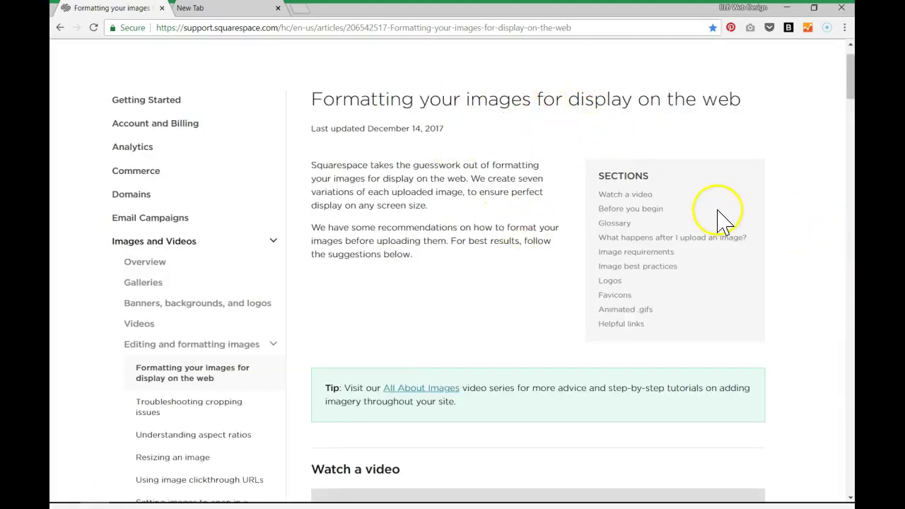
scroll(586, 196, down, 3)
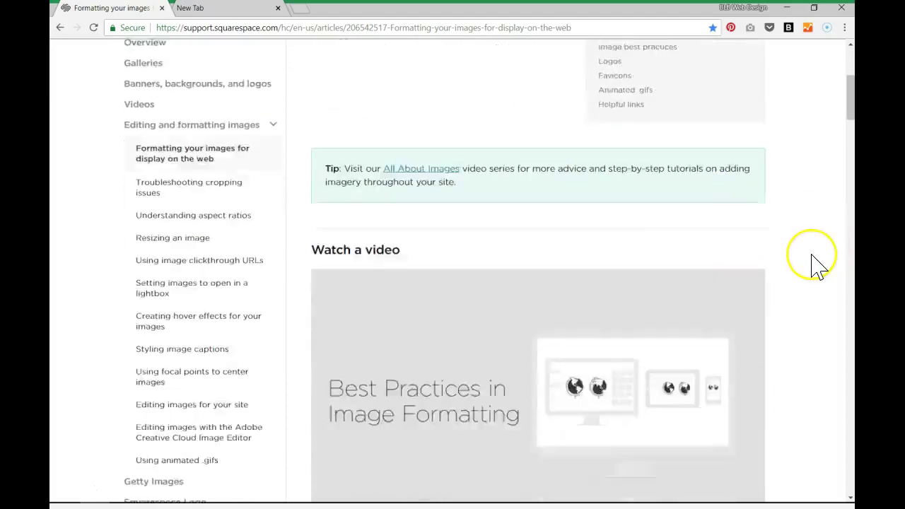
scroll(818, 265, down, 10)
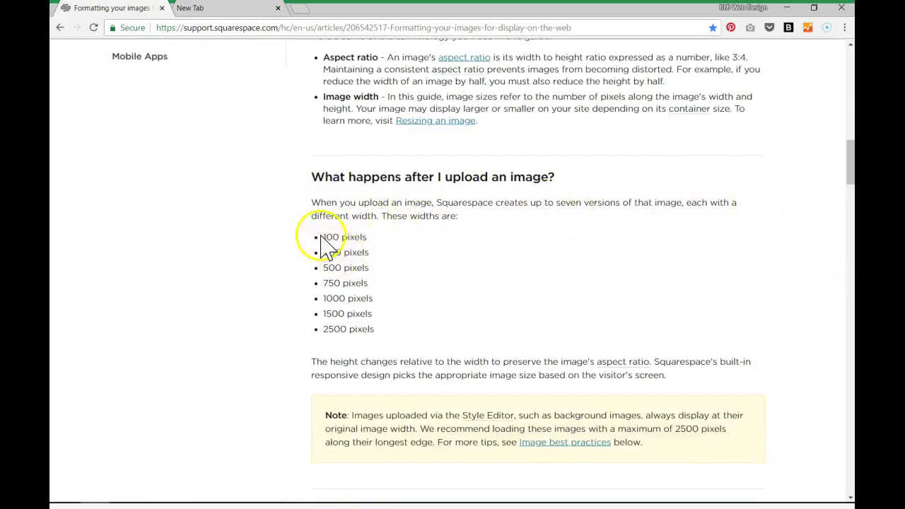
triple_click(362, 334)
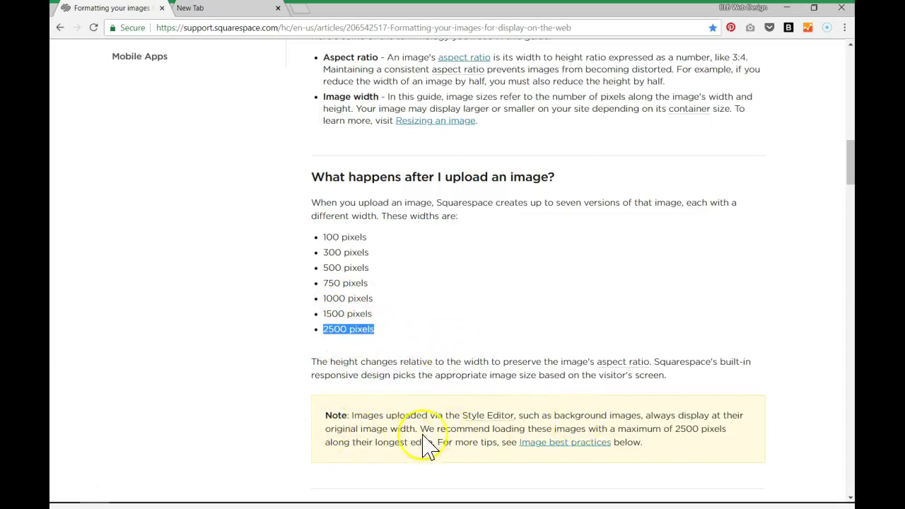
drag(429, 429, 491, 455)
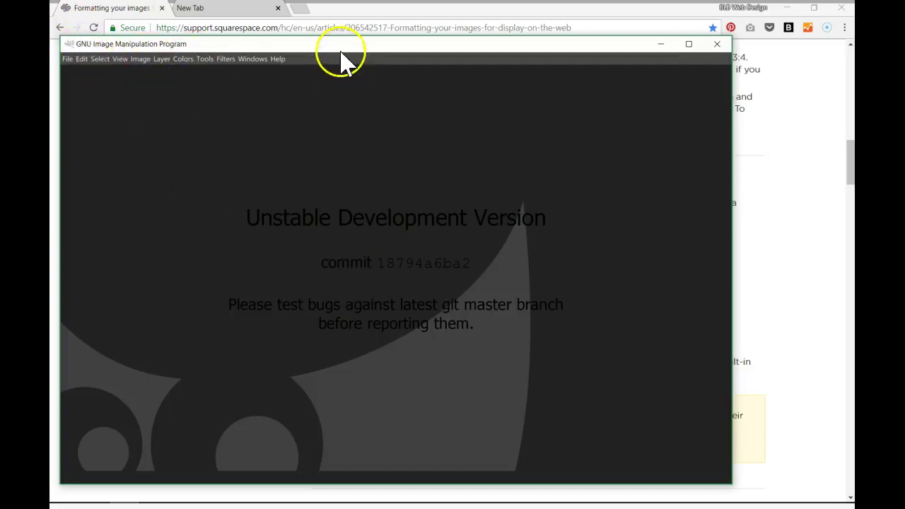
Step: Switch to GIMP and open white-tufted-vintage-sofa-raleigh-nc.psd from the image-demo folder, keeping its embedded color profile
click(68, 59)
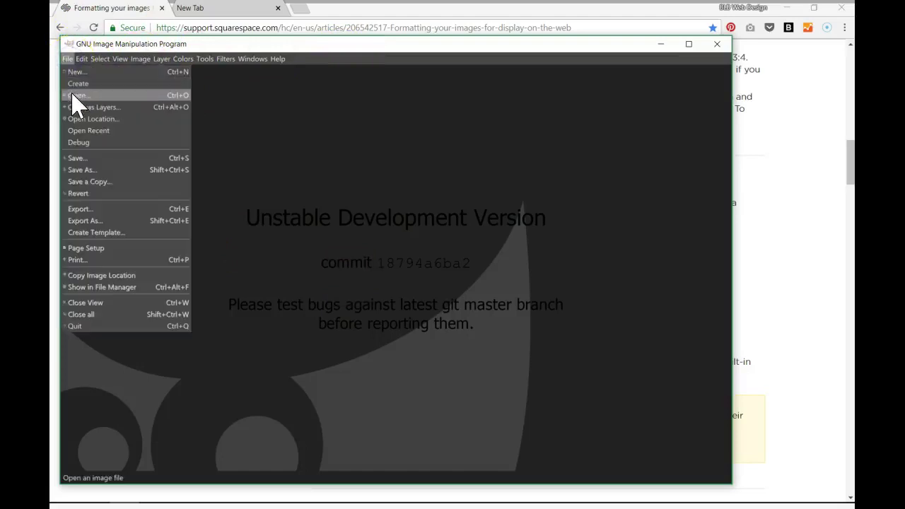
click(74, 96)
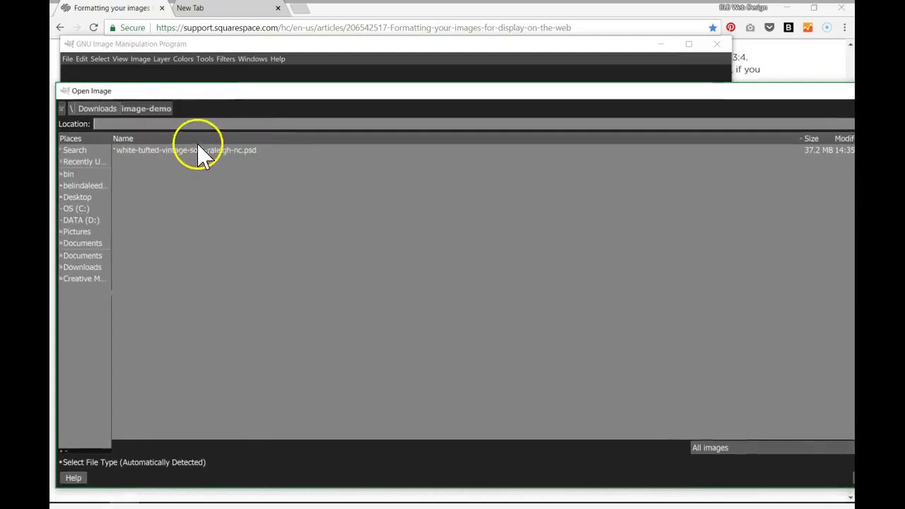
double_click(192, 150)
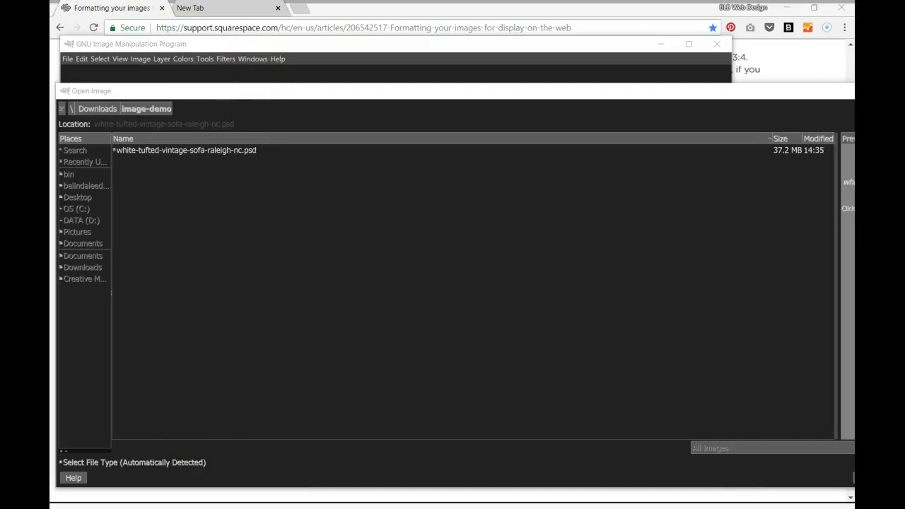
drag(632, 227, 589, 162)
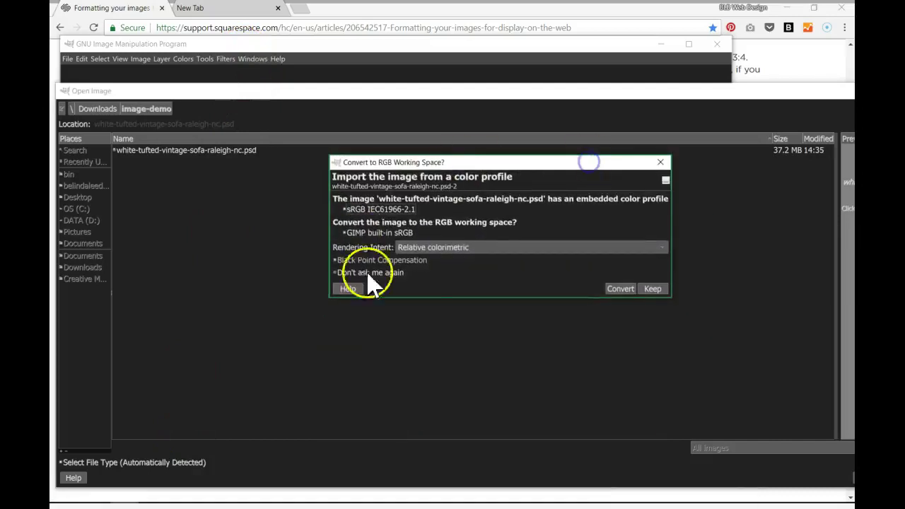
click(651, 289)
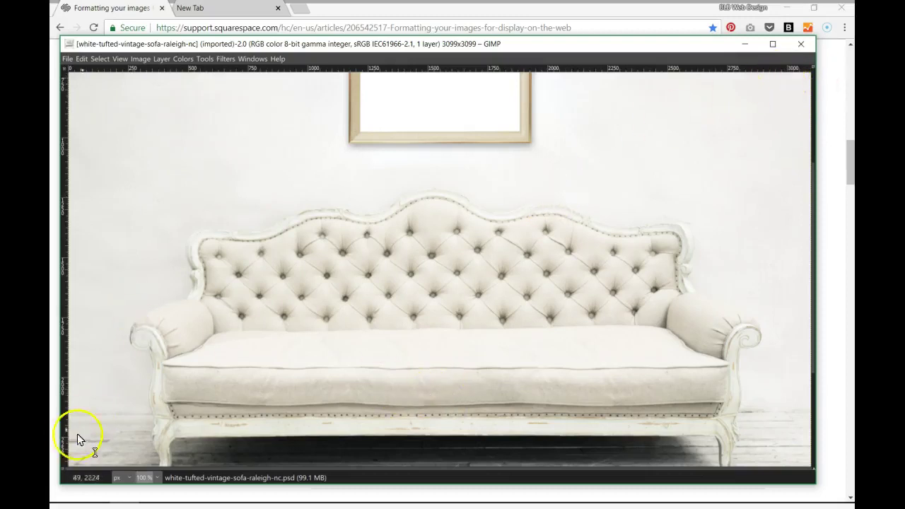
Step: Scale the sofa image to 2500 × 2500 px with width and height linked
scroll(105, 282, down, 5)
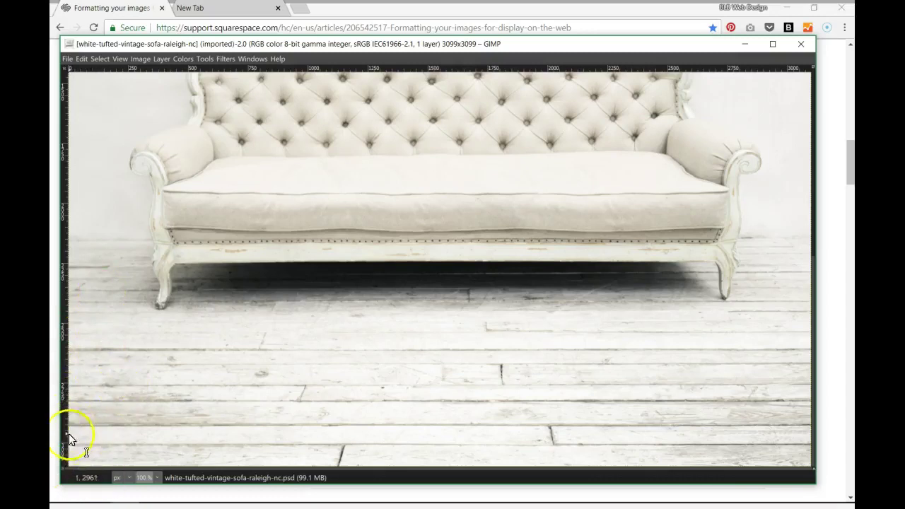
scroll(272, 409, up, 10)
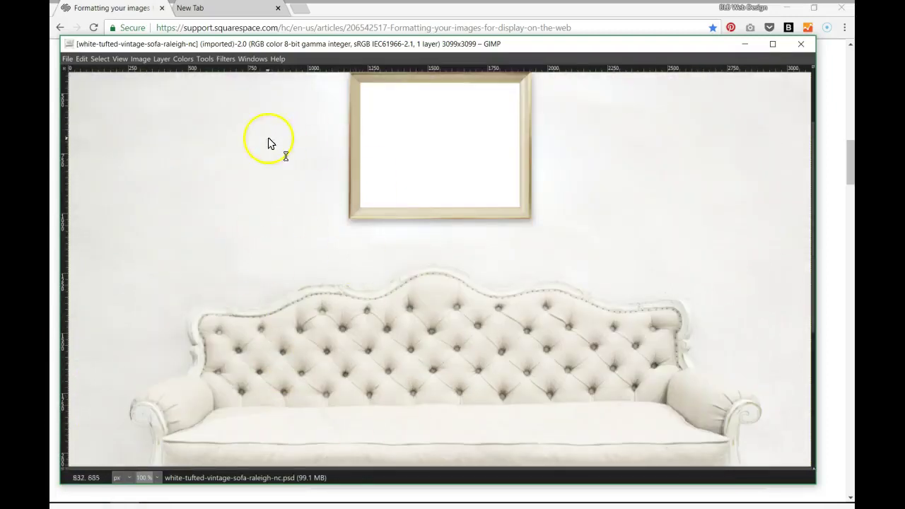
click(137, 59)
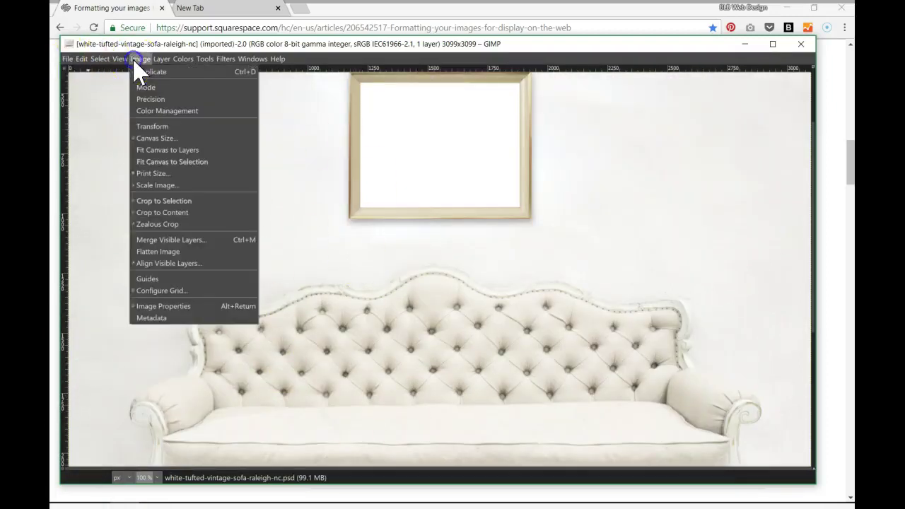
click(155, 184)
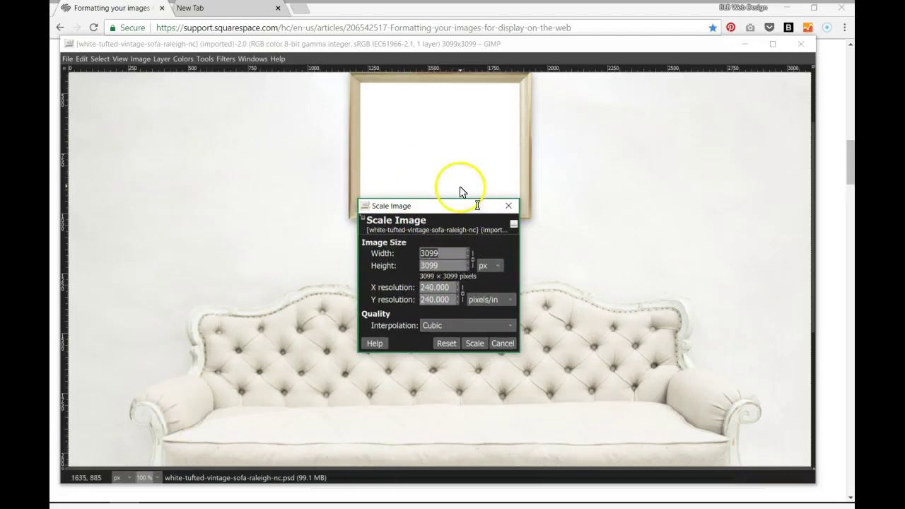
click(473, 259)
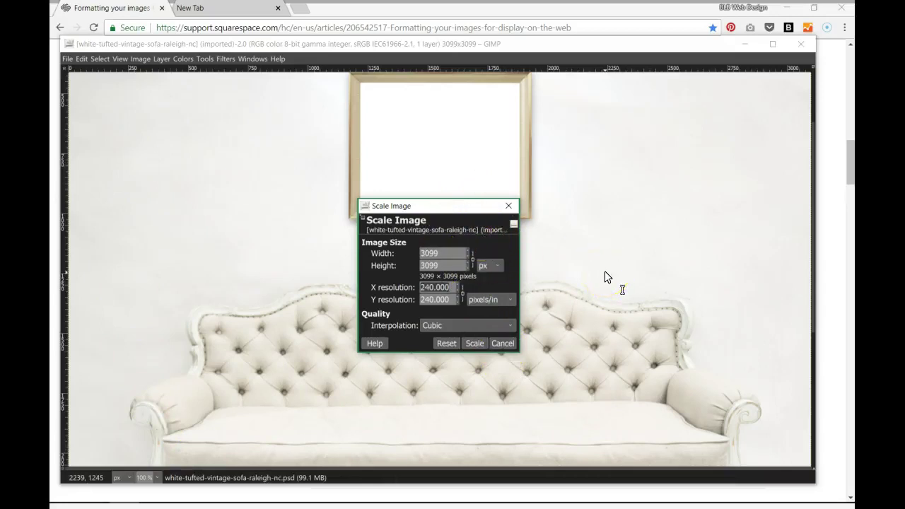
click(444, 247)
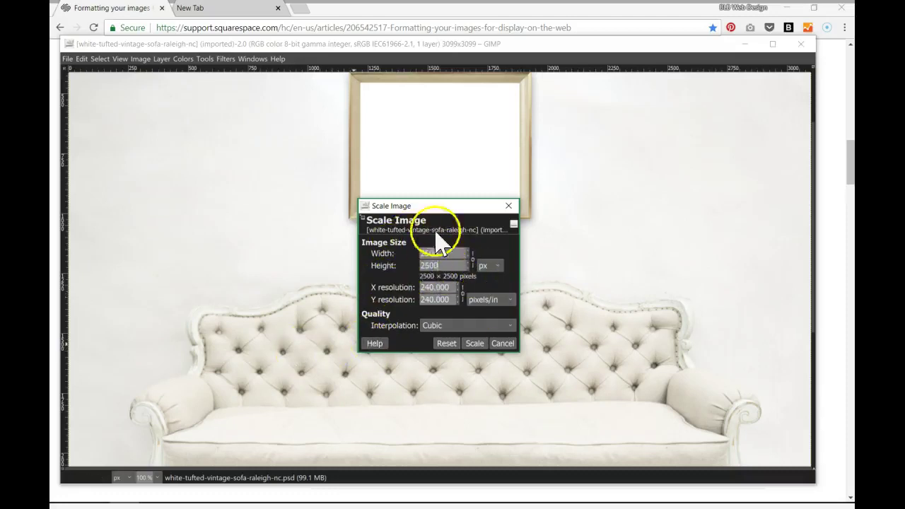
click(432, 267)
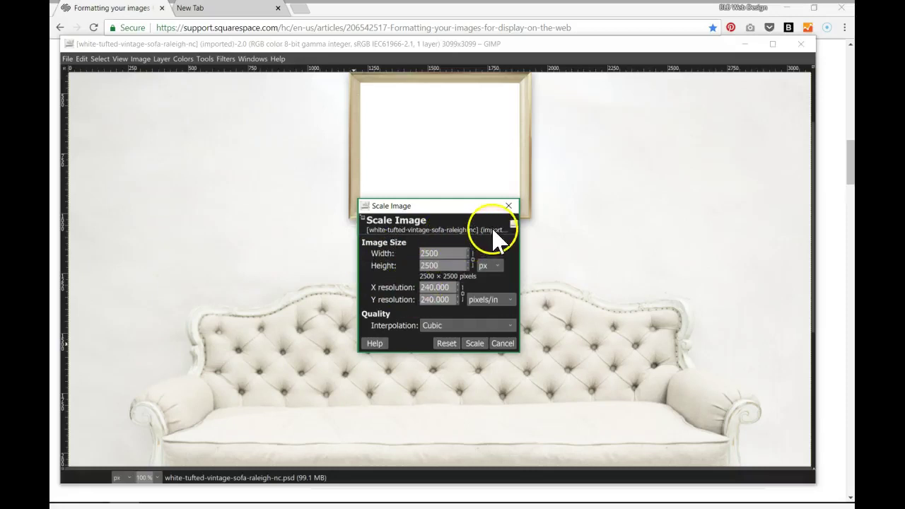
click(472, 343)
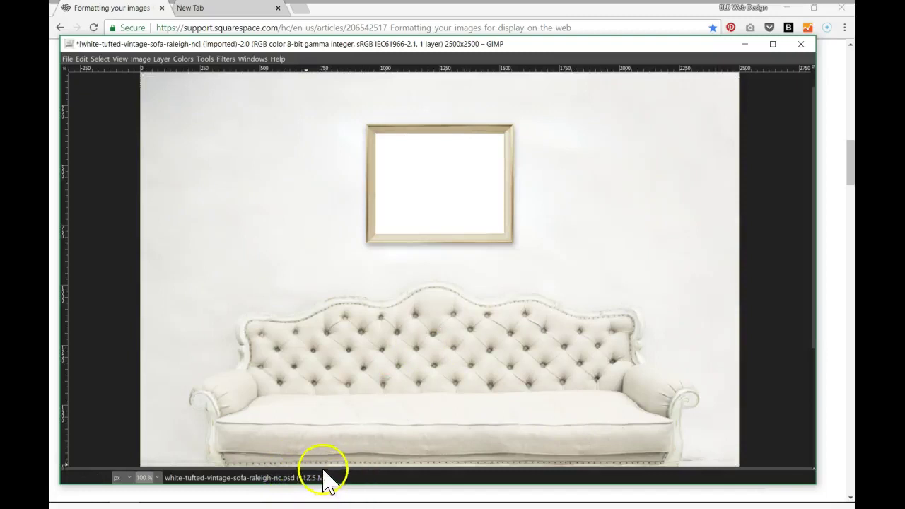
click(287, 476)
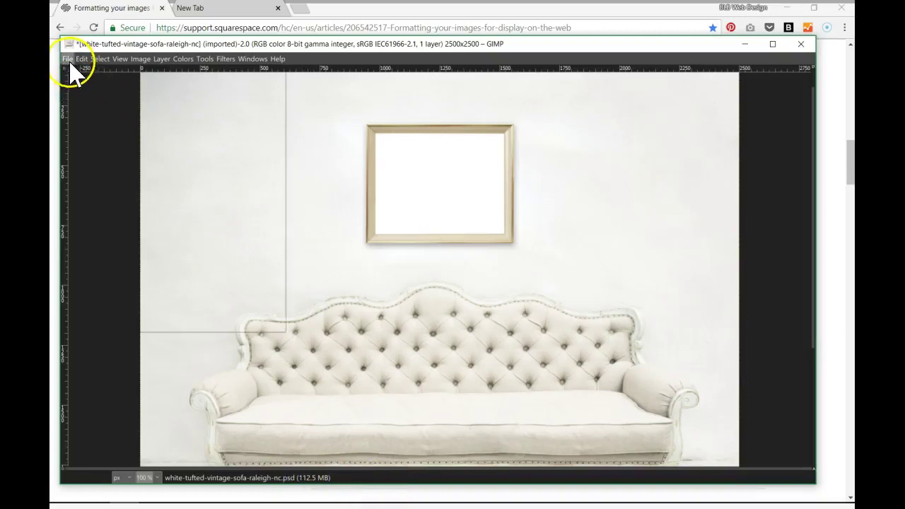
click(68, 59)
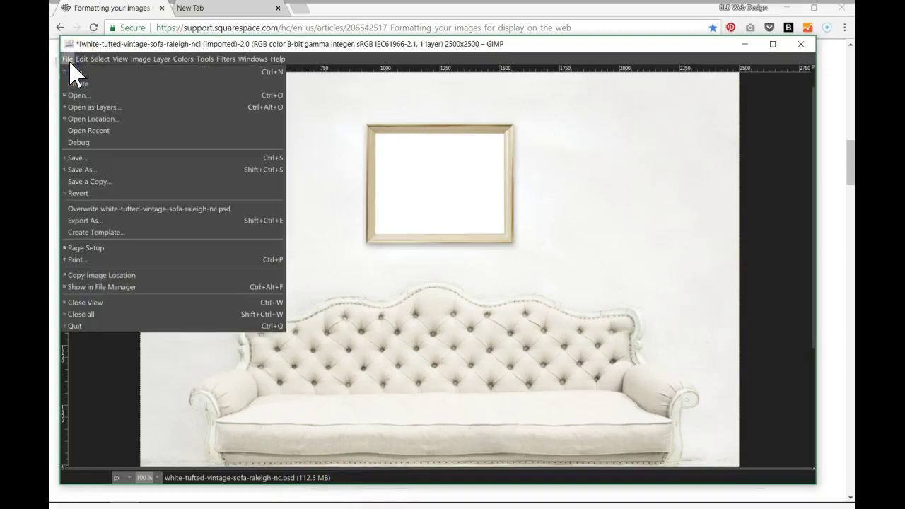
click(136, 188)
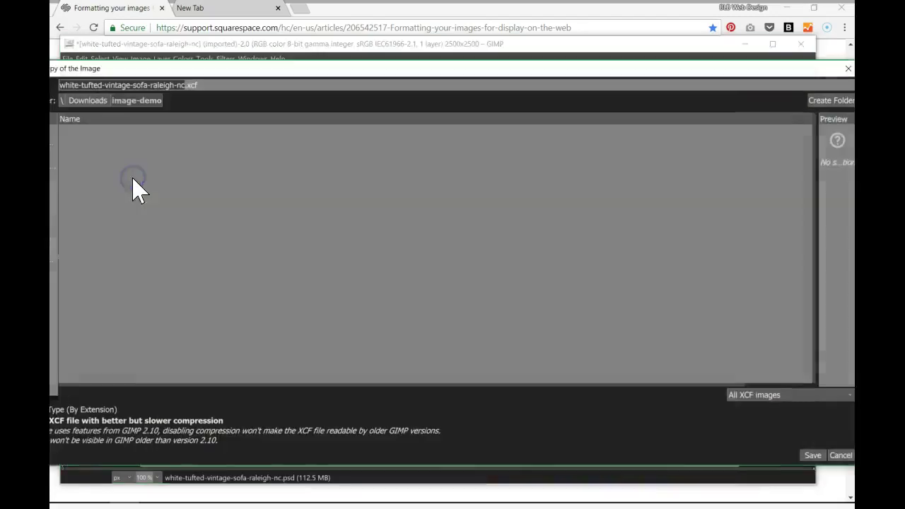
click(840, 456)
Step: Start exporting the resized sofa image to the image-demo folder as a JPEG named white-tufted-vintage-sofa-raleigh-nc.jpg
click(67, 60)
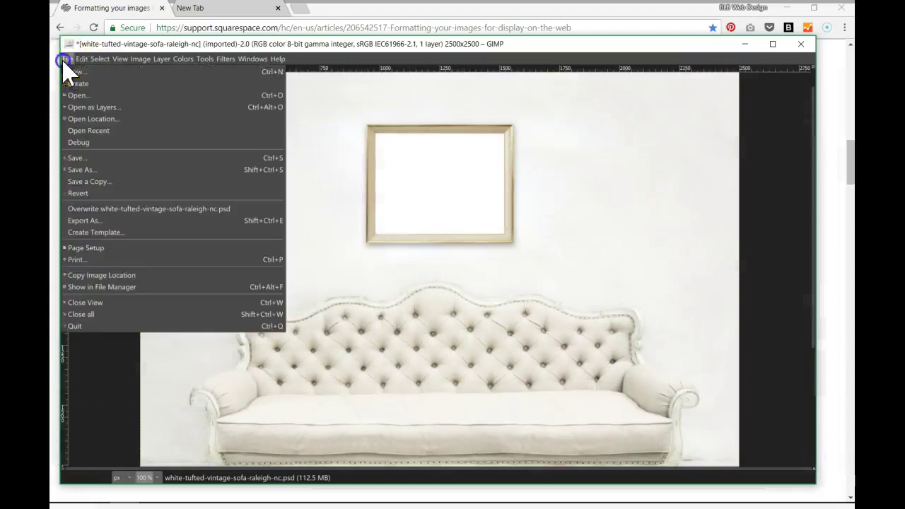
click(122, 220)
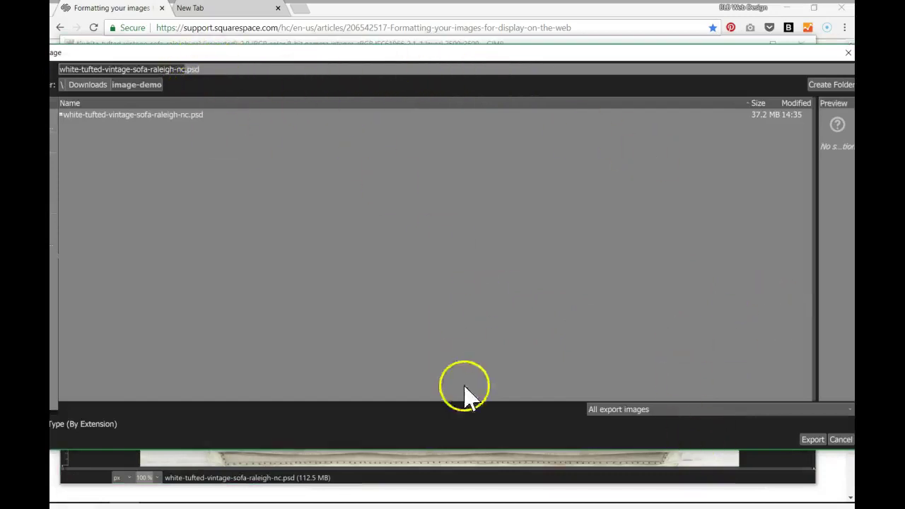
click(627, 411)
scroll(628, 421, down, 5)
scroll(649, 400, down, 6)
scroll(688, 421, down, 8)
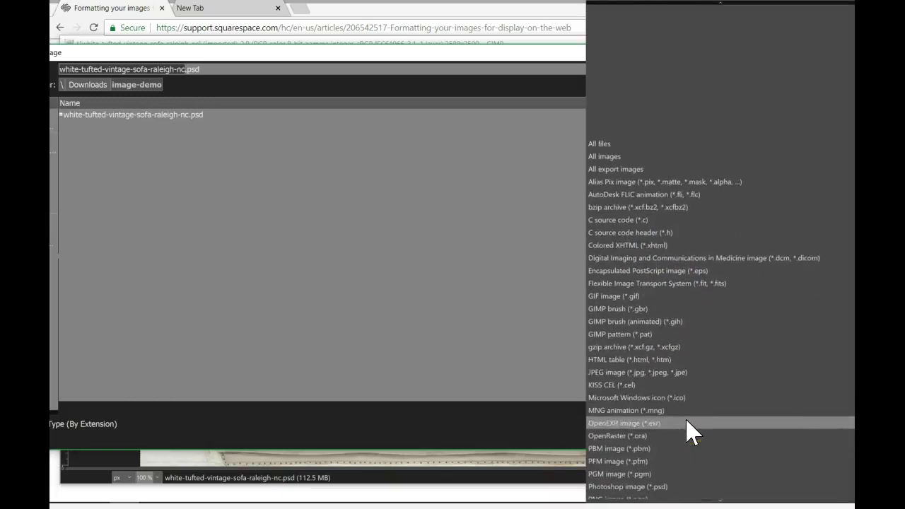
click(638, 368)
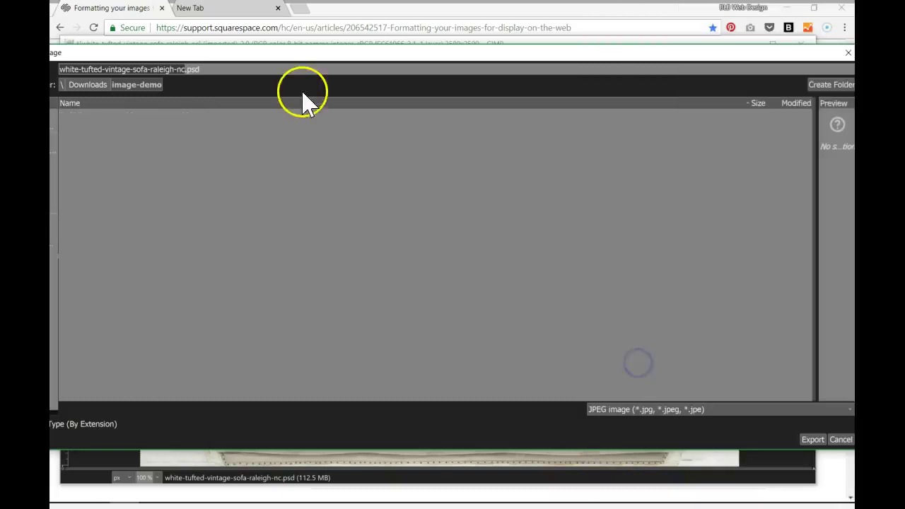
click(246, 68)
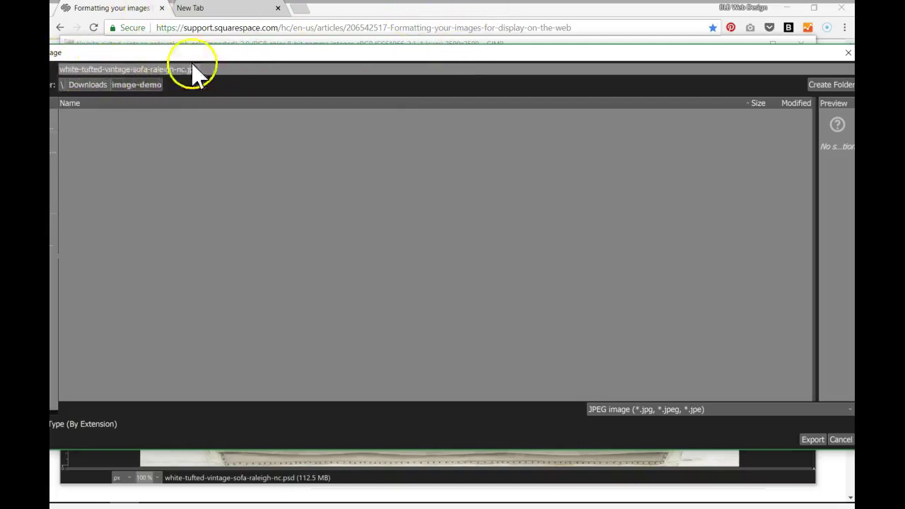
click(813, 439)
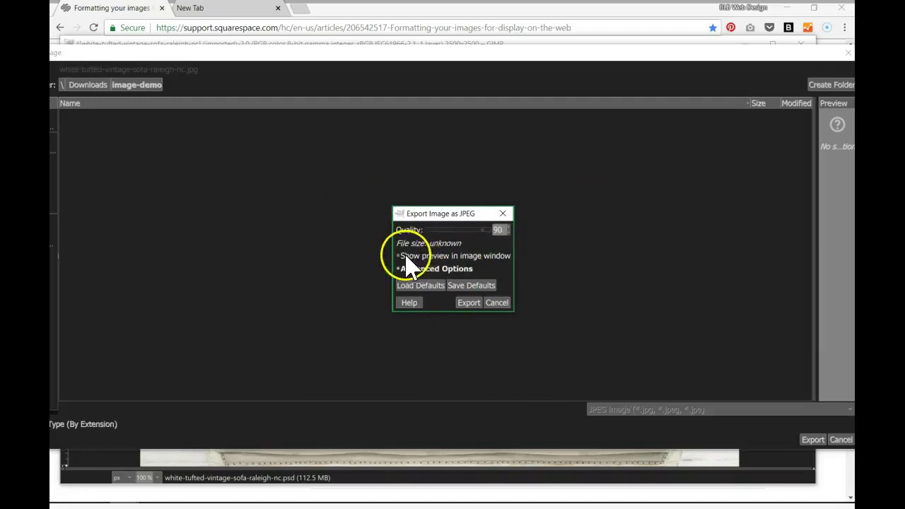
Step: Set the JPEG quality to 84 and complete the export of the sofa image
click(508, 232)
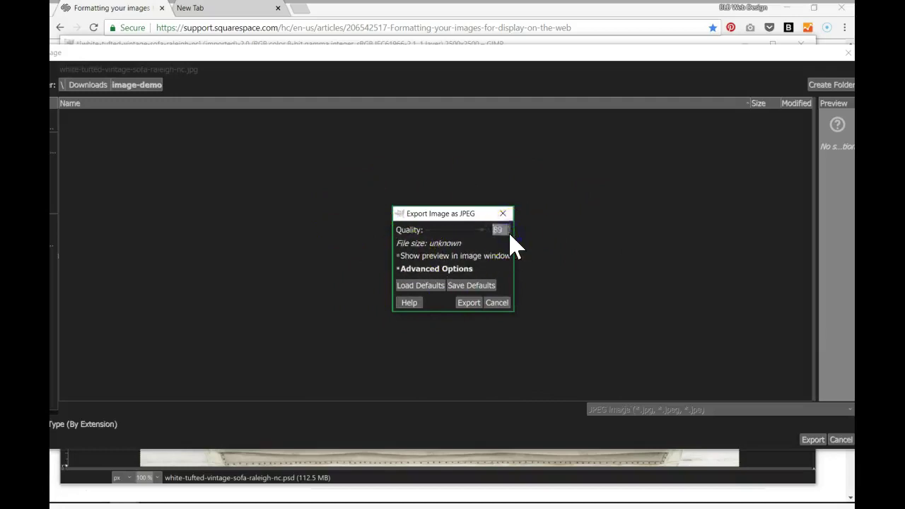
click(507, 232)
key(Down)
key(Down)
key(Down)
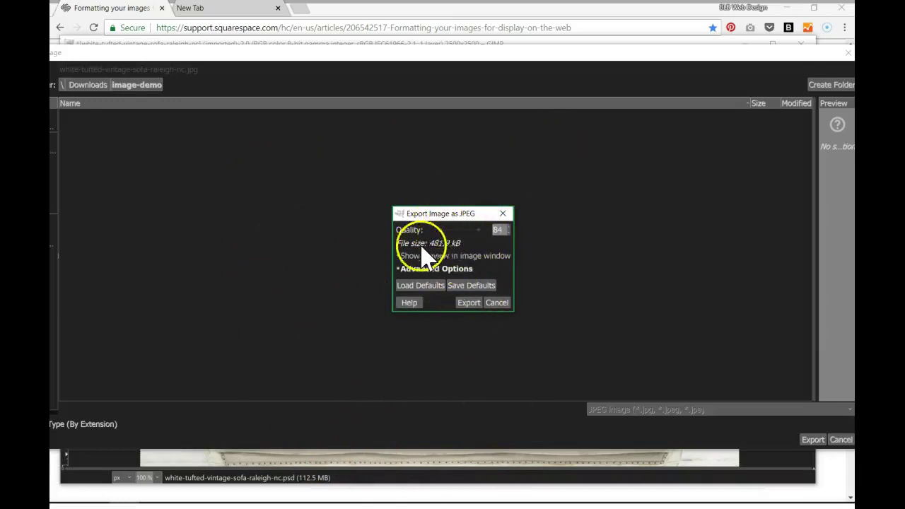
click(469, 302)
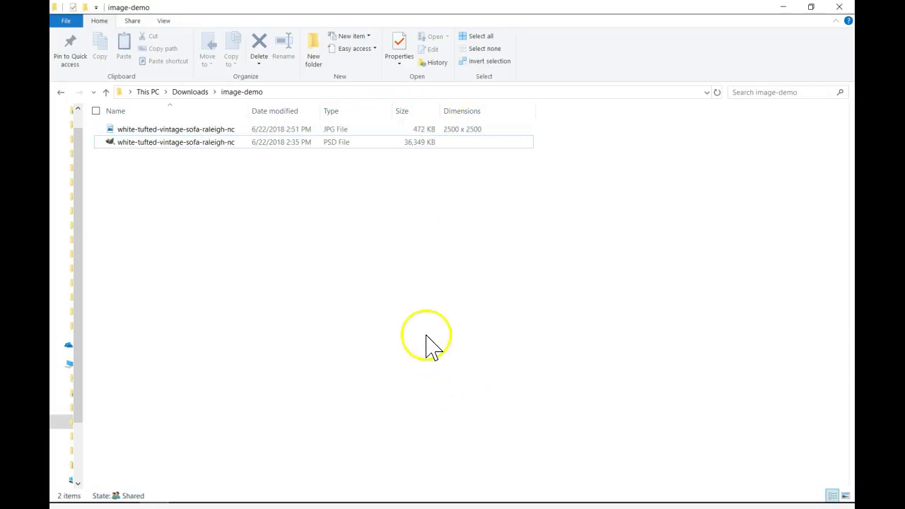
click(543, 204)
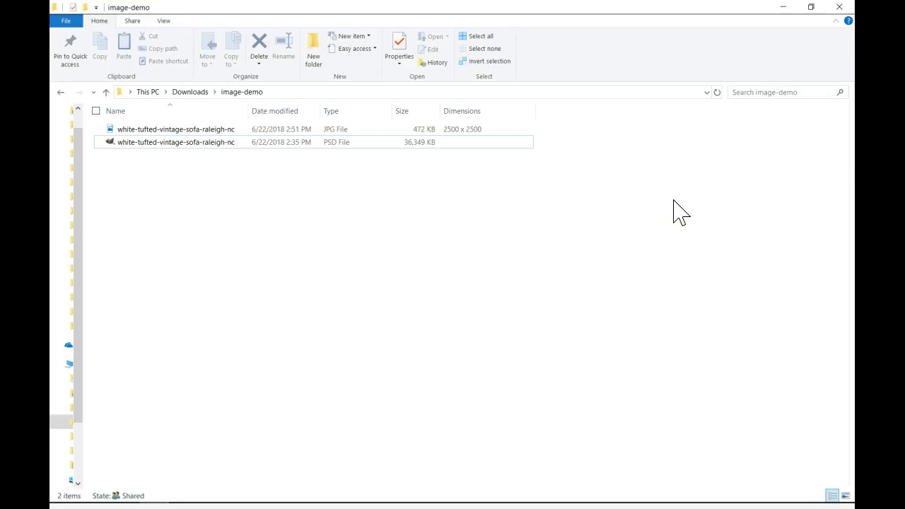
click(663, 203)
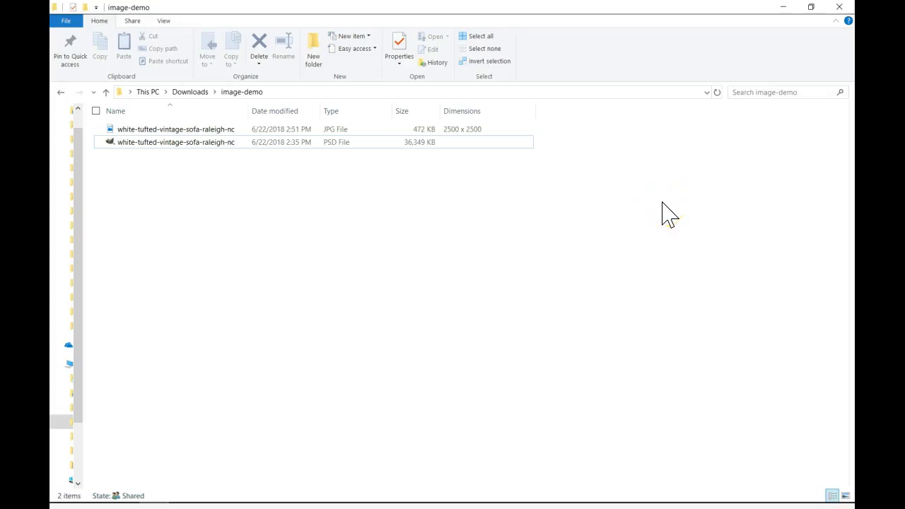